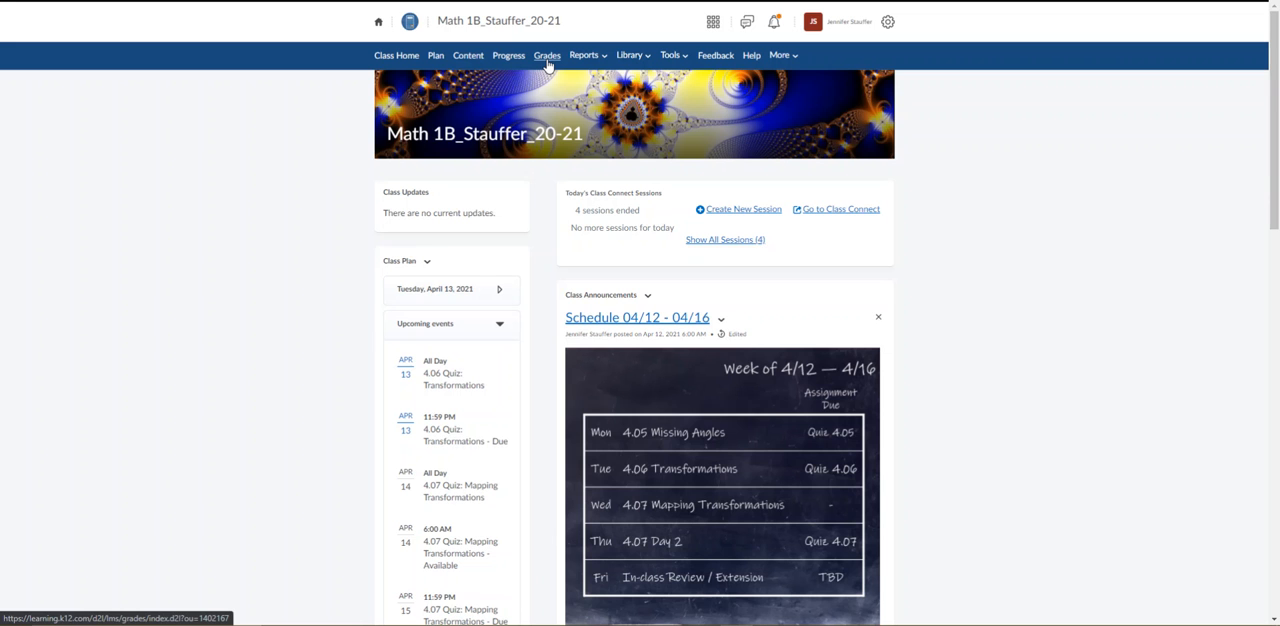
Start a new numeric grade item with name and short name 4.06 CFA in the Unit 4 category.
{"action": "left_click", "coordinate": [547, 57]}
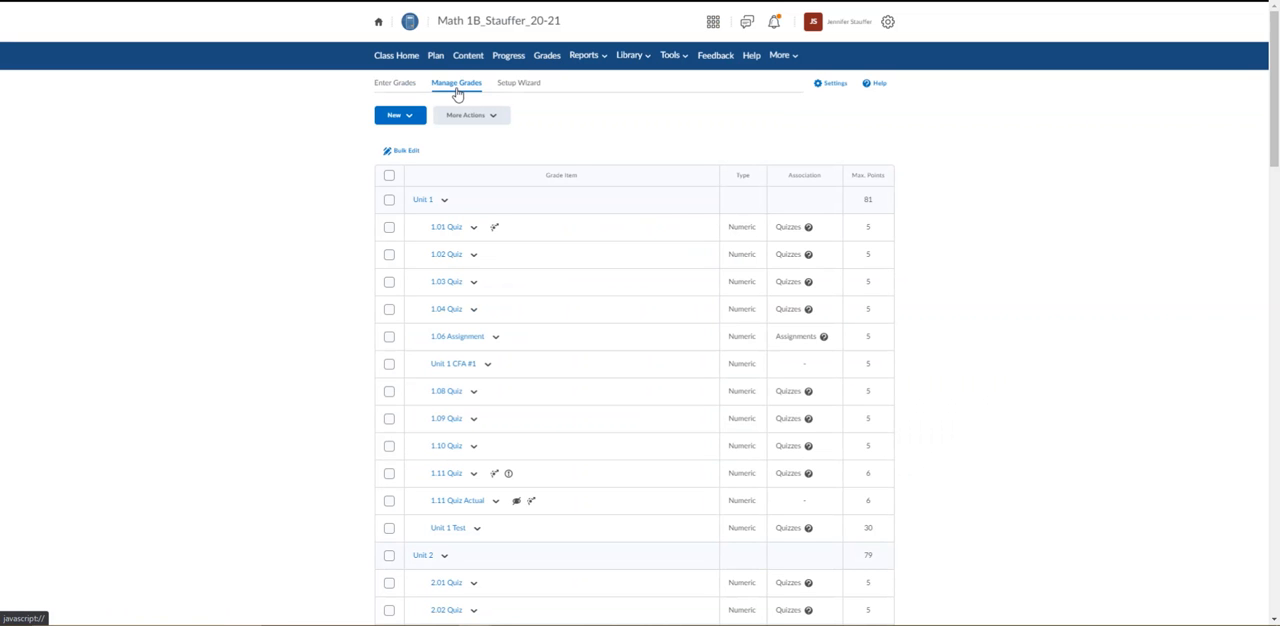
{"action": "left_click", "coordinate": [410, 117]}
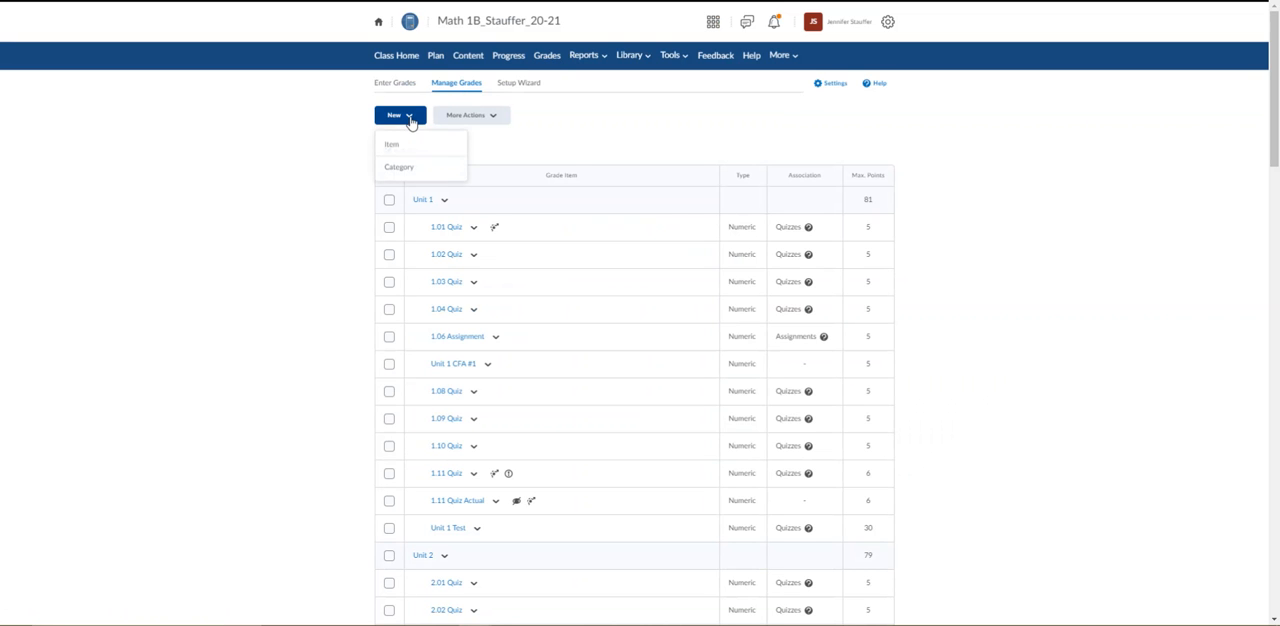
{"action": "left_click", "coordinate": [410, 147]}
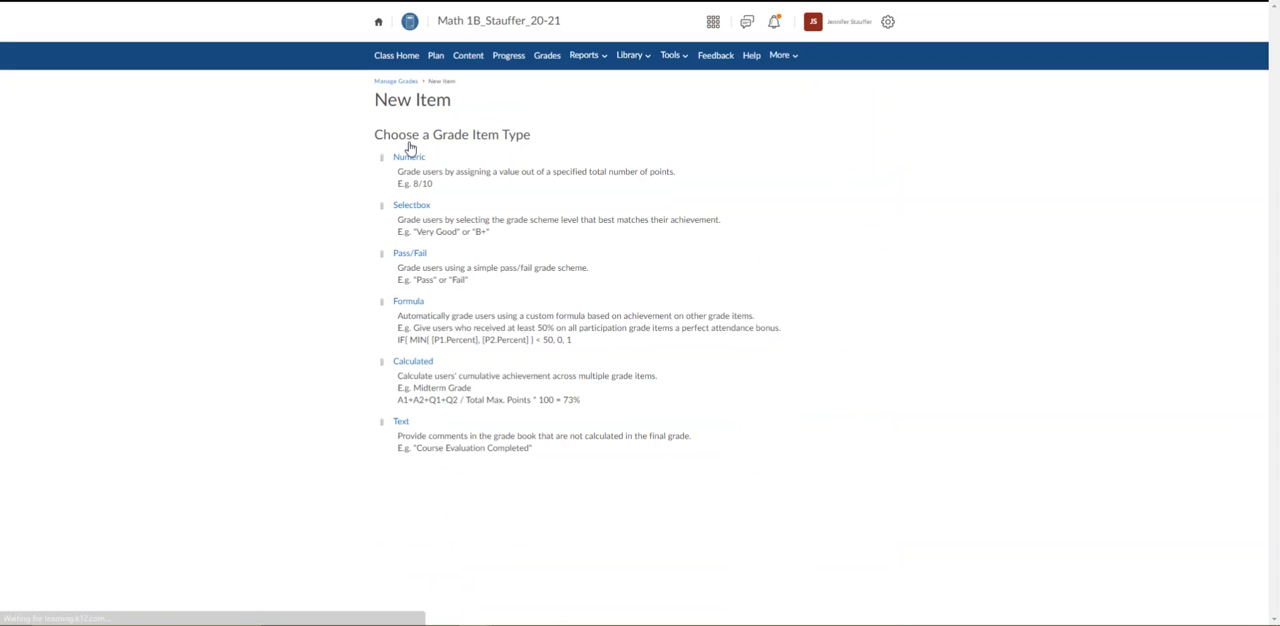
{"action": "left_click", "coordinate": [419, 163]}
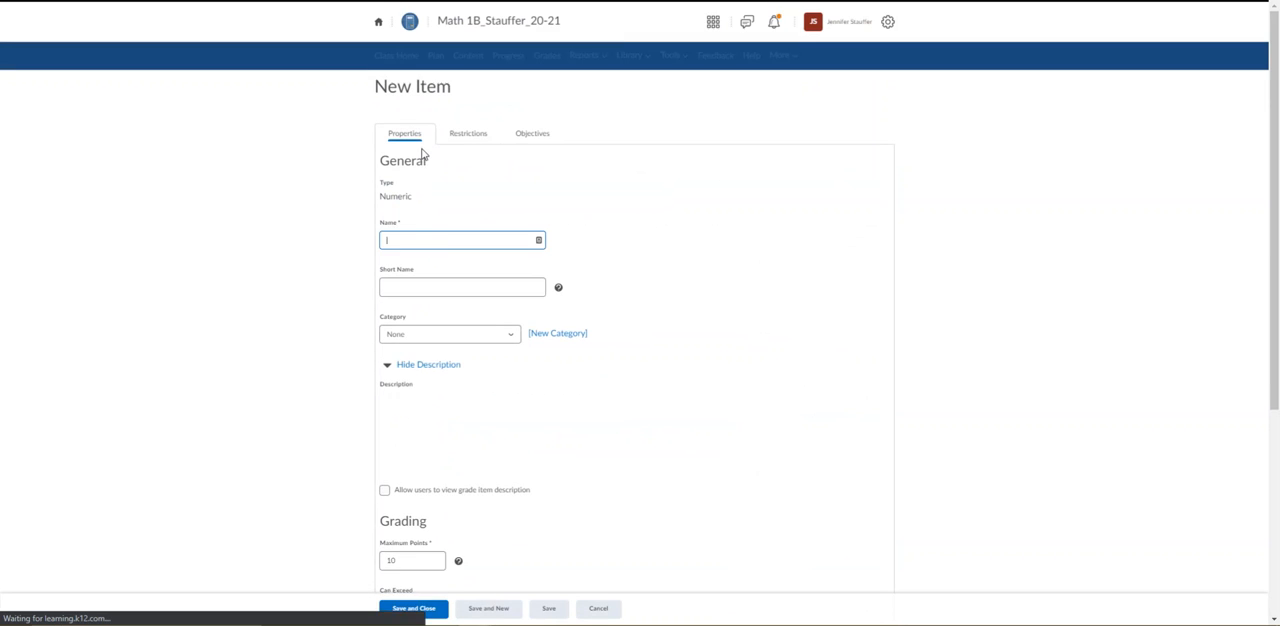
{"action": "left_click", "coordinate": [440, 237]}
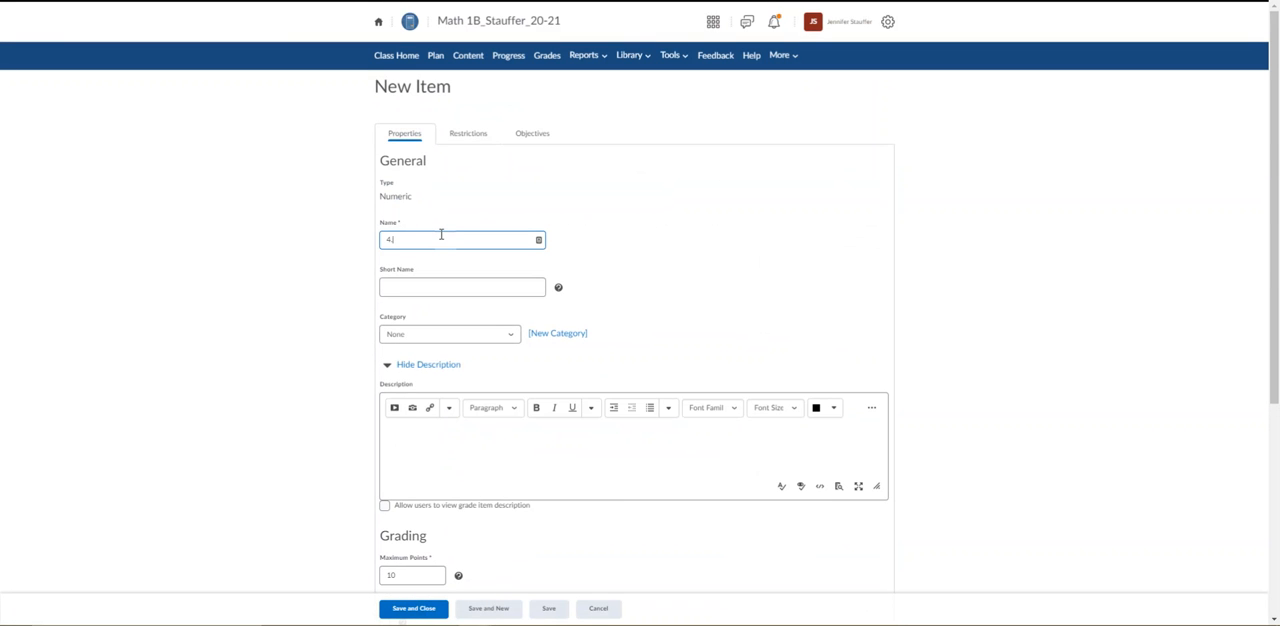
{"action": "type", "text": "4.06 CFA"}
{"action": "key", "text": "Tab"}
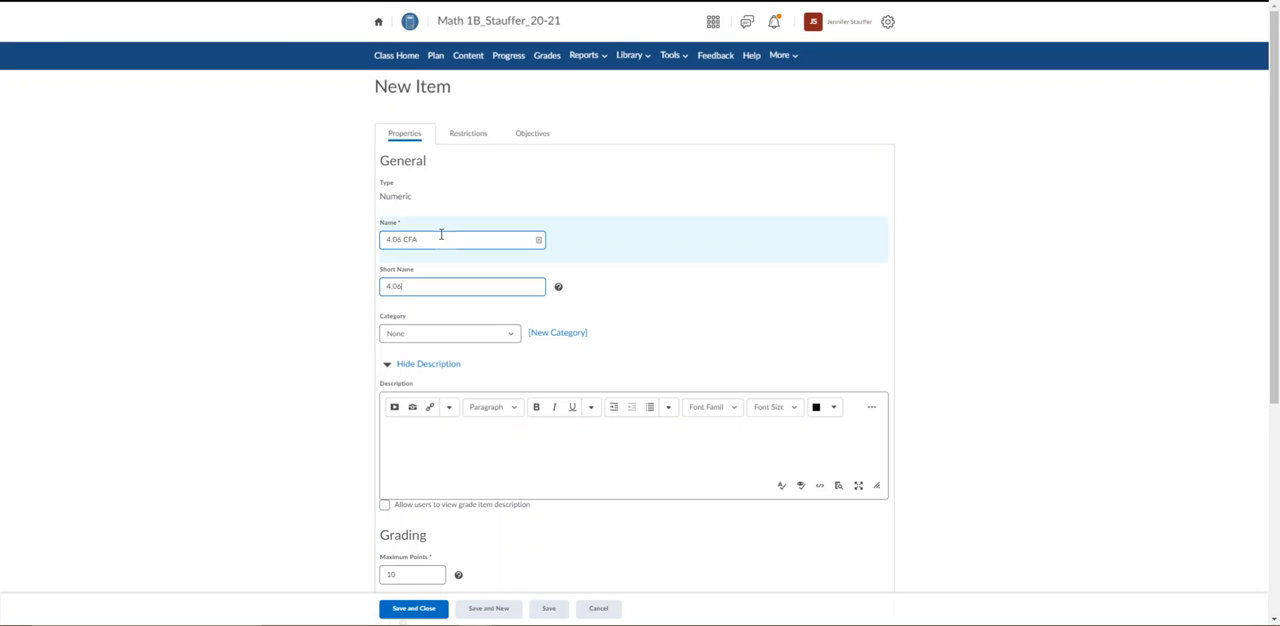
{"action": "left_click", "coordinate": [434, 336]}
{"action": "left_click", "coordinate": [430, 393]}
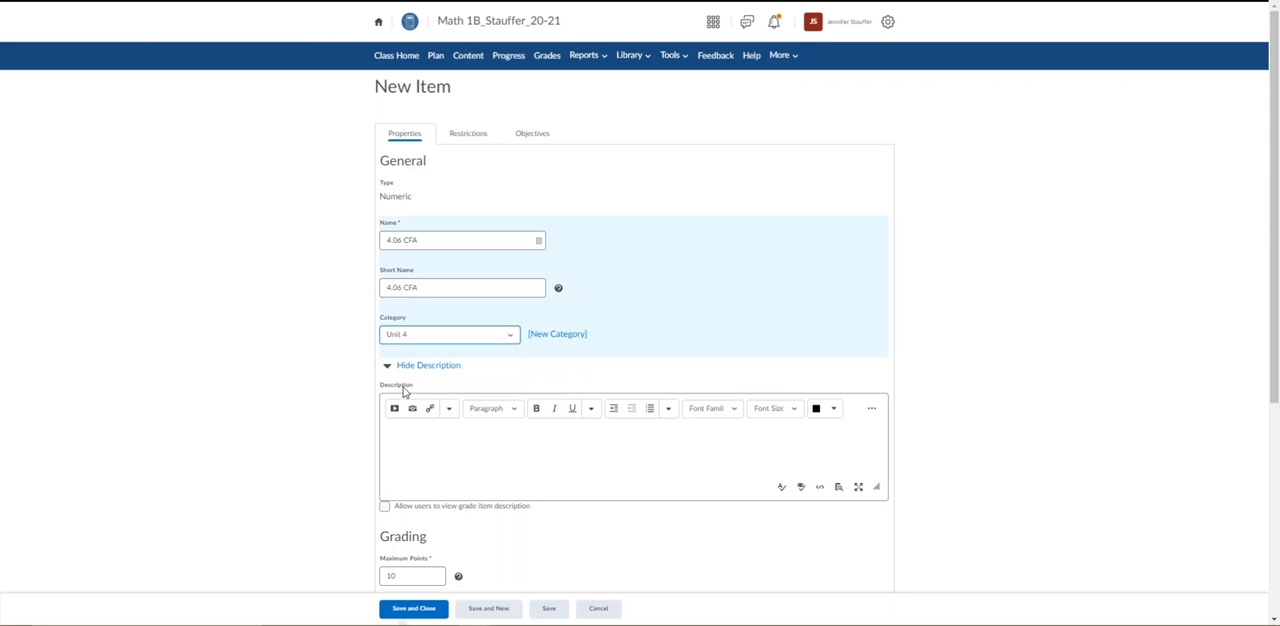
Set the 4.06 CFA item's maximum points to 5, exclude it from the final grade calculation, and save it.
{"action": "scroll", "coordinate": [457, 477], "scroll_direction": "down", "scroll_amount": 2}
{"action": "left_click", "coordinate": [406, 408]}
{"action": "left_click_drag", "start_coordinate": [406, 410], "coordinate": [283, 407]}
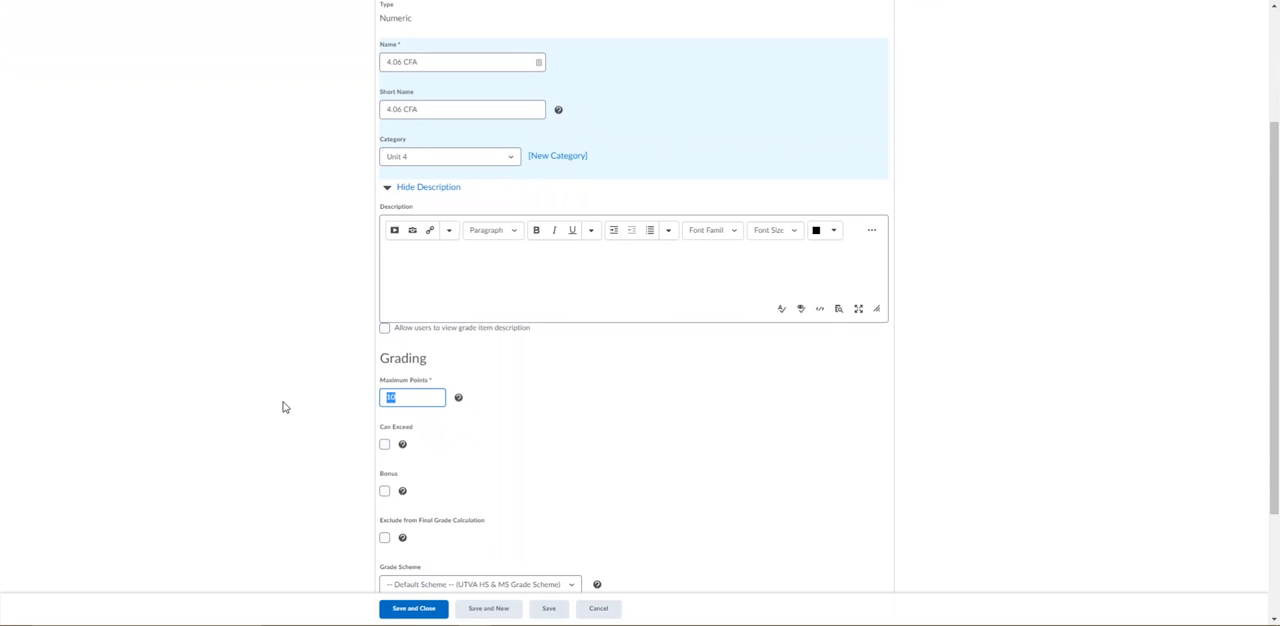
{"action": "type", "text": "5"}
{"action": "scroll", "coordinate": [650, 362], "scroll_direction": "down", "scroll_amount": 1}
{"action": "scroll", "coordinate": [667, 364], "scroll_direction": "down", "scroll_amount": 1}
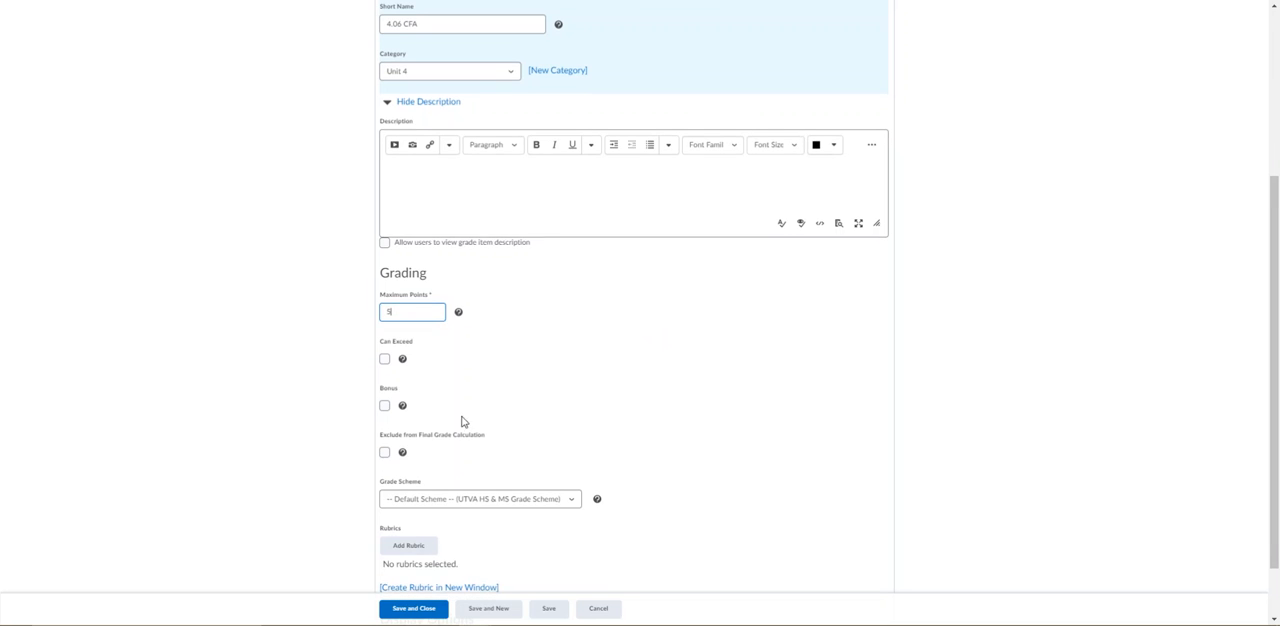
{"action": "left_click", "coordinate": [386, 451]}
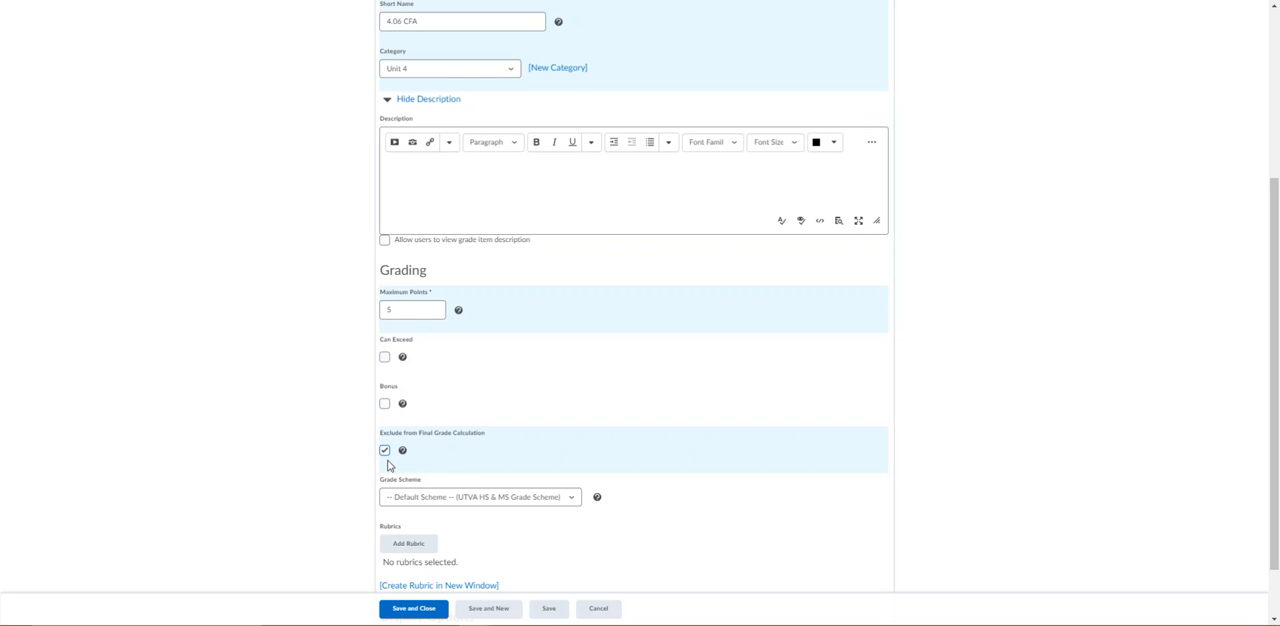
{"action": "left_click", "coordinate": [556, 609]}
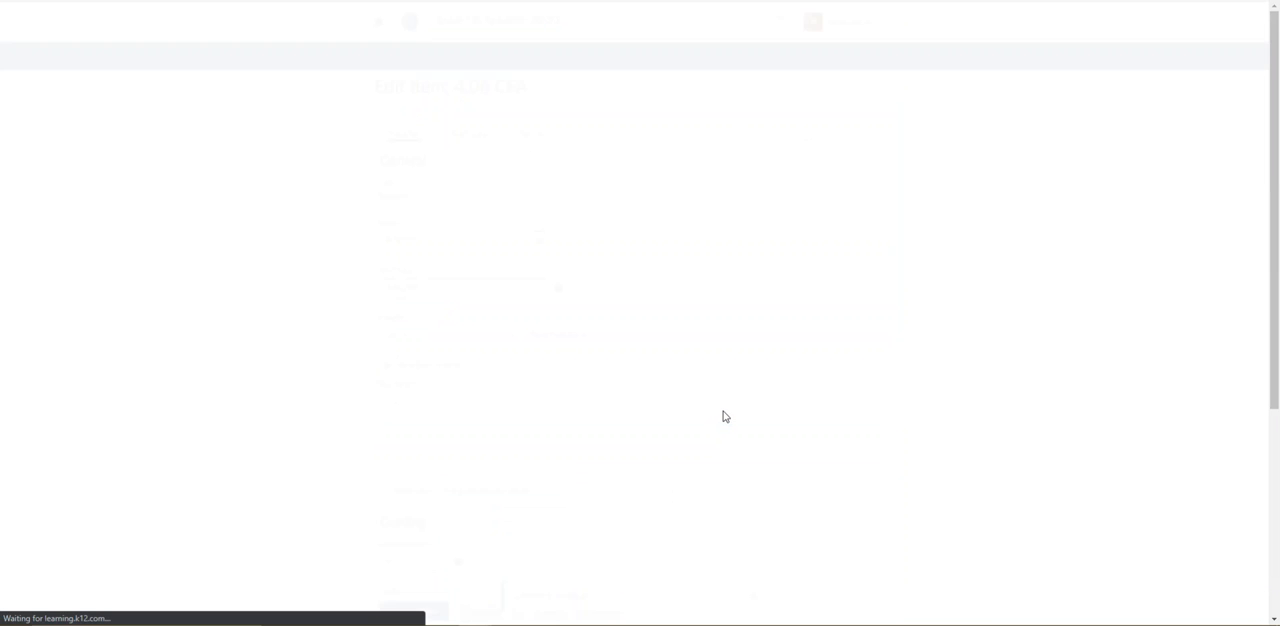
Hide the 4.06 CFA grade item from users, save and close it, and check its entry under Unit 4.
{"action": "left_click", "coordinate": [474, 139]}
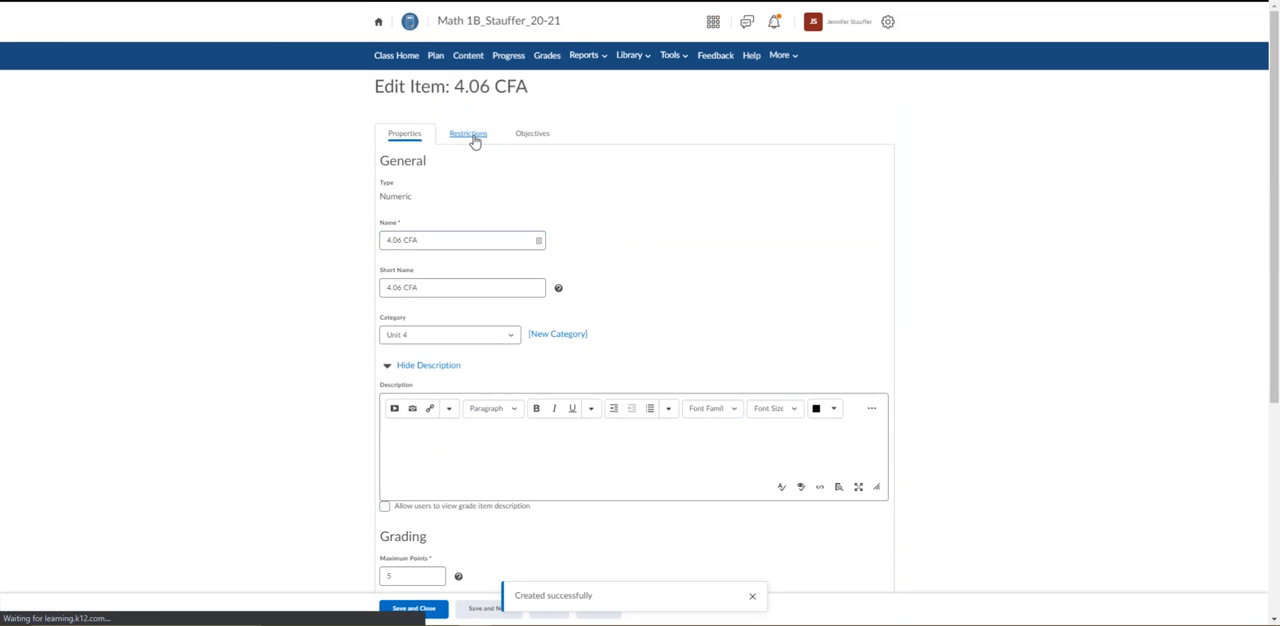
{"action": "left_click", "coordinate": [386, 163]}
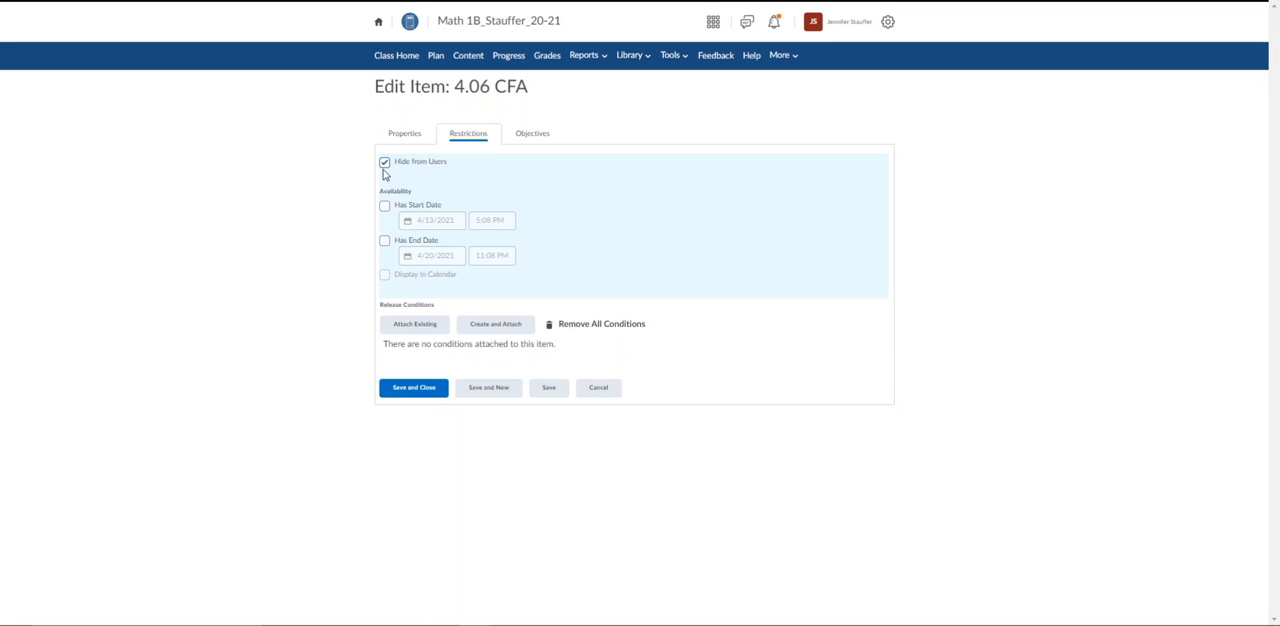
{"action": "left_click", "coordinate": [408, 400]}
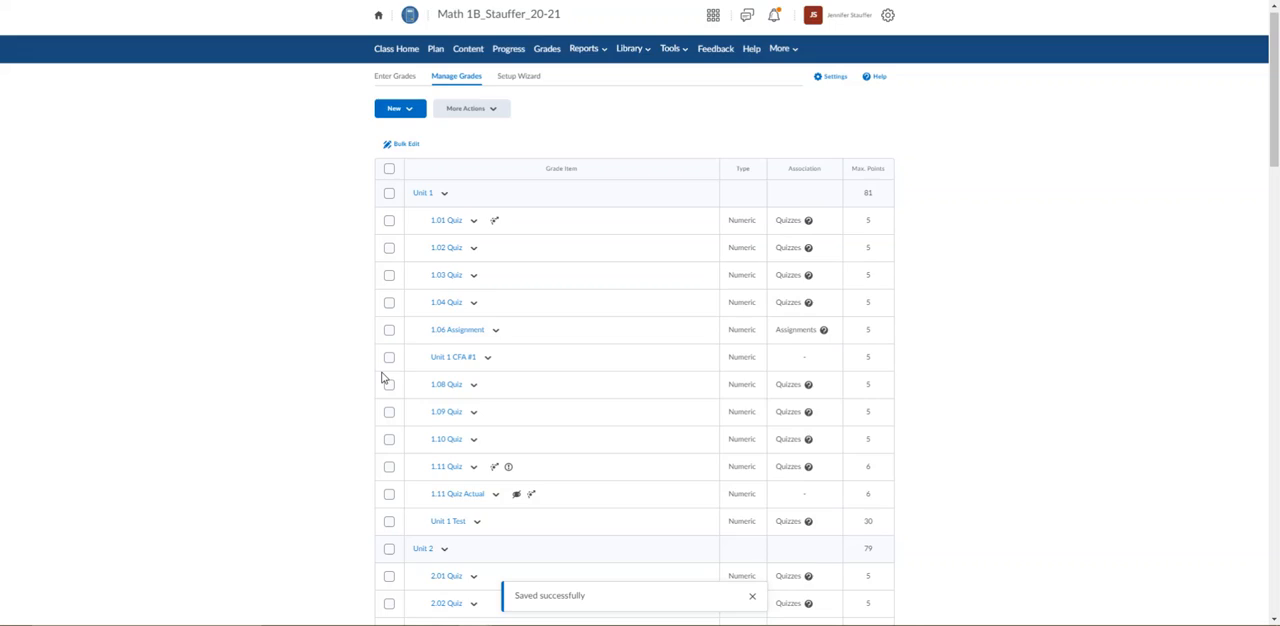
{"action": "scroll", "coordinate": [383, 375], "scroll_direction": "down", "scroll_amount": 8}
{"action": "scroll", "coordinate": [378, 369], "scroll_direction": "down", "scroll_amount": 3}
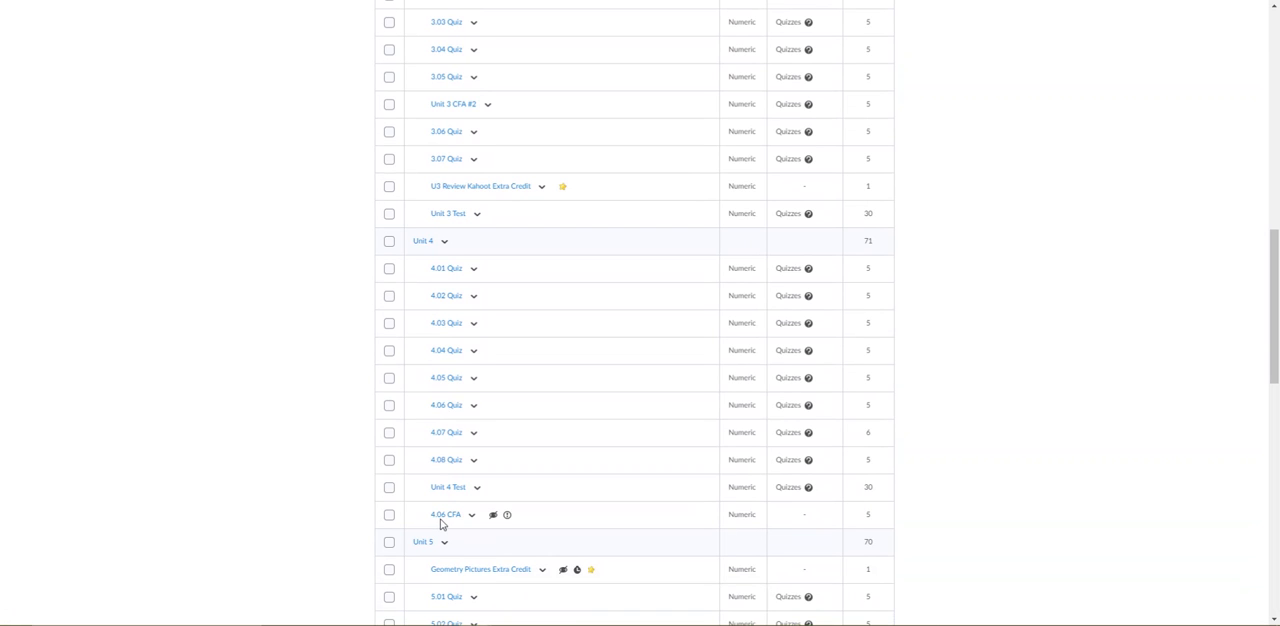
{"action": "scroll", "coordinate": [669, 441], "scroll_direction": "up", "scroll_amount": 12}
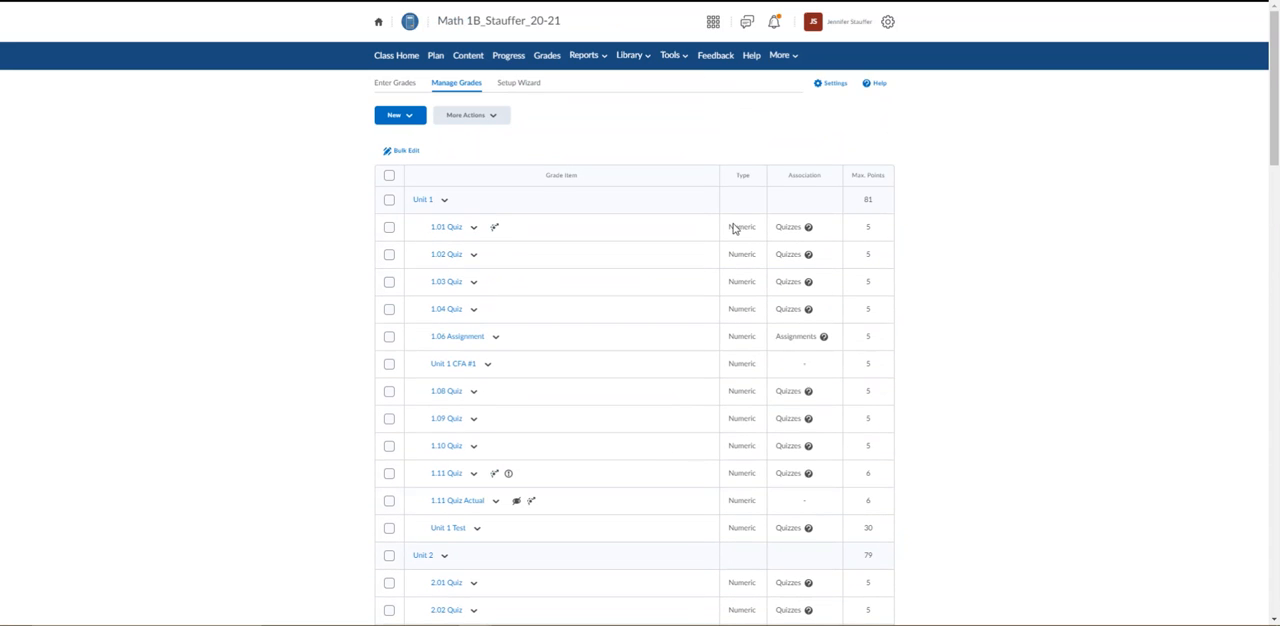
Edit the 4.06 Quiz: Transformations assessment settings to link the quiz to the 4.06 CFA grade item.
{"action": "left_click", "coordinate": [684, 55]}
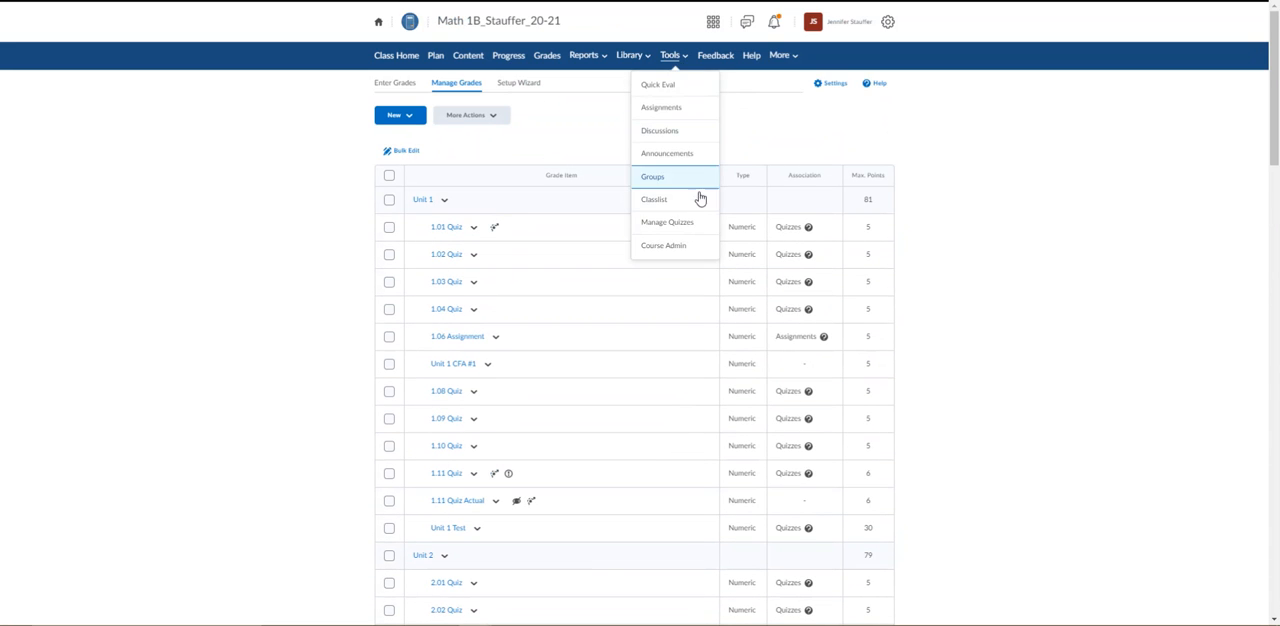
{"action": "left_click", "coordinate": [693, 224]}
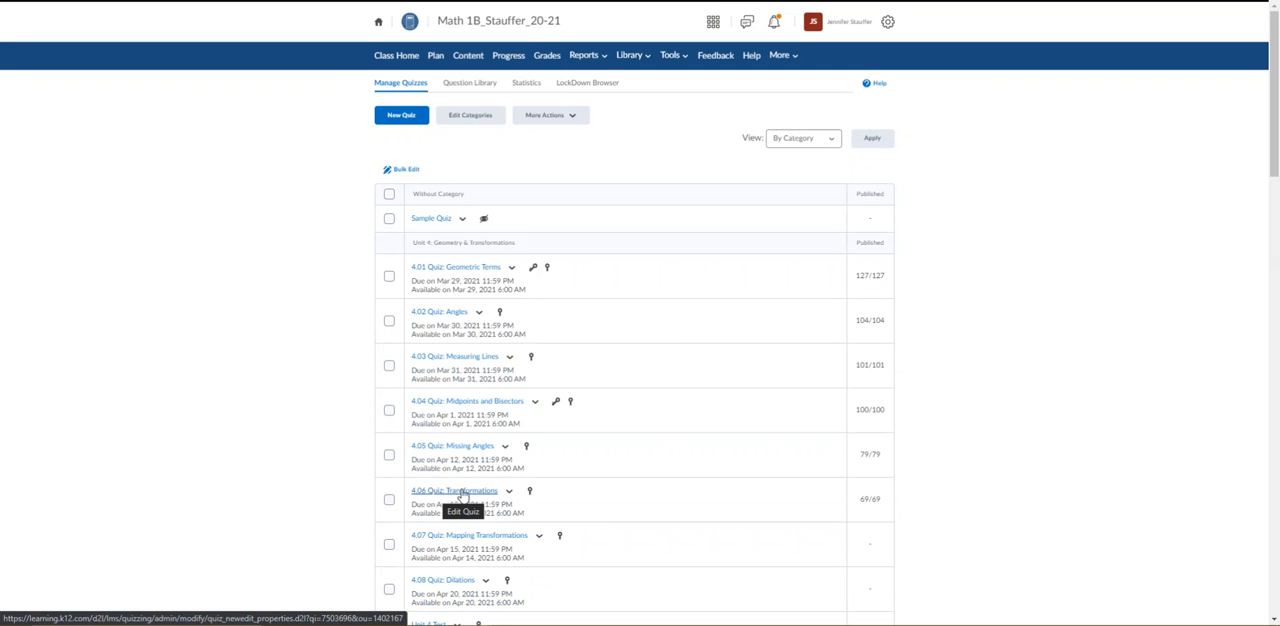
{"action": "left_click", "coordinate": [508, 490]}
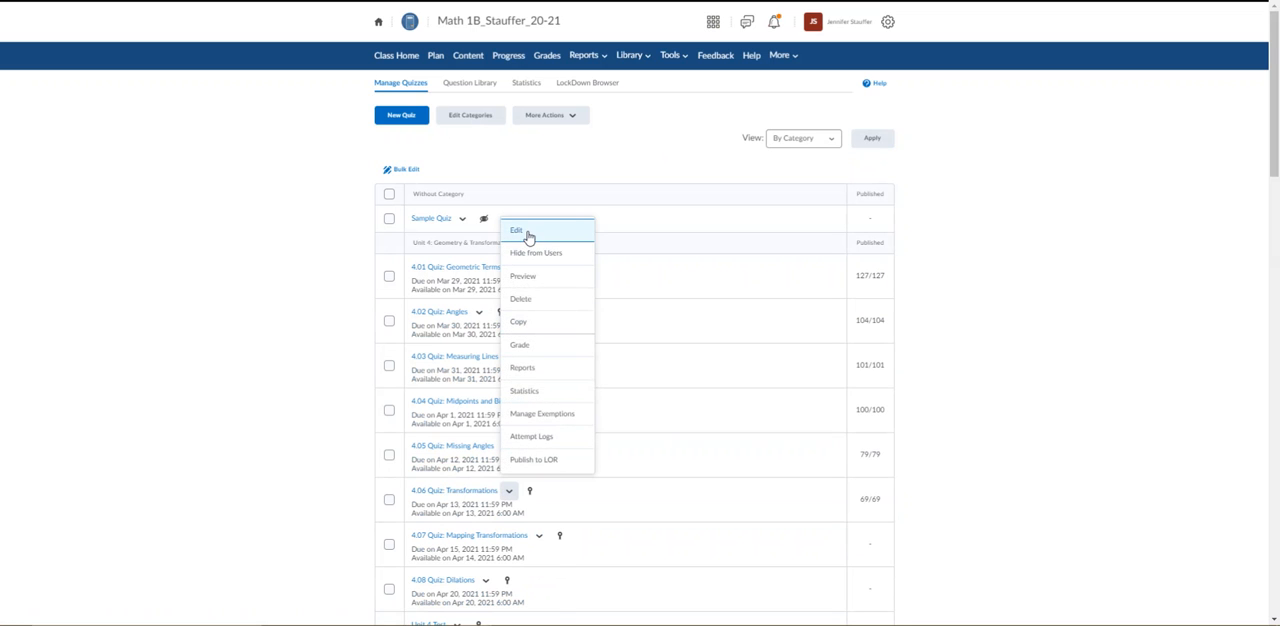
{"action": "left_click", "coordinate": [529, 236]}
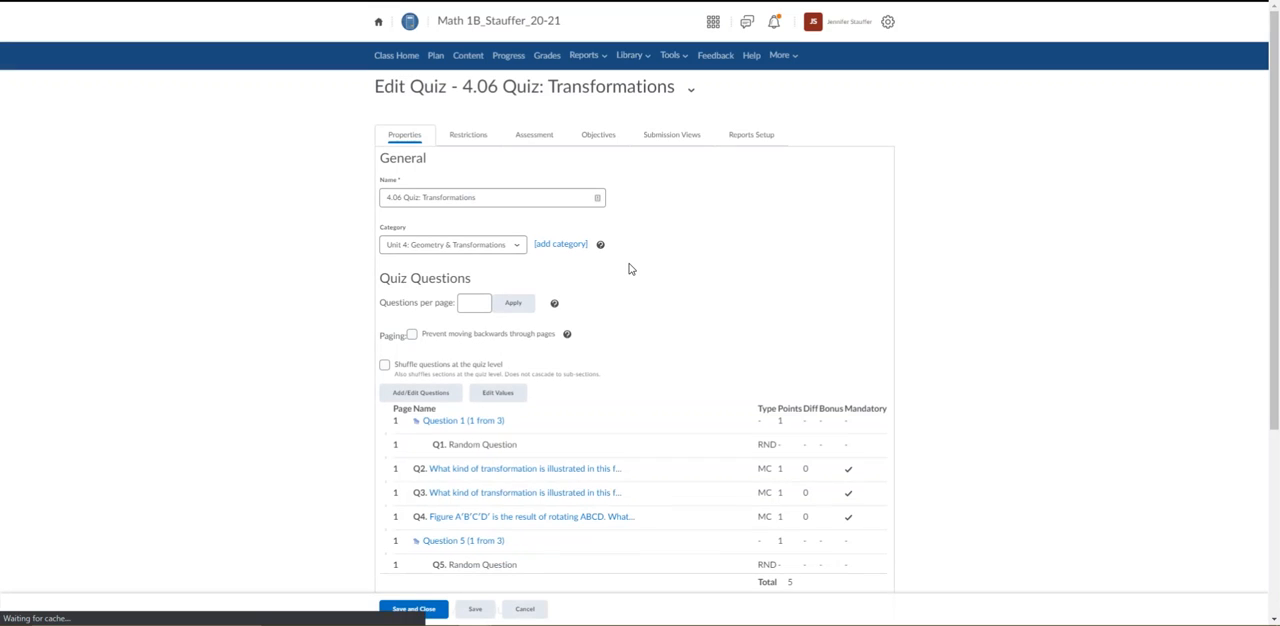
{"action": "left_click", "coordinate": [537, 140]}
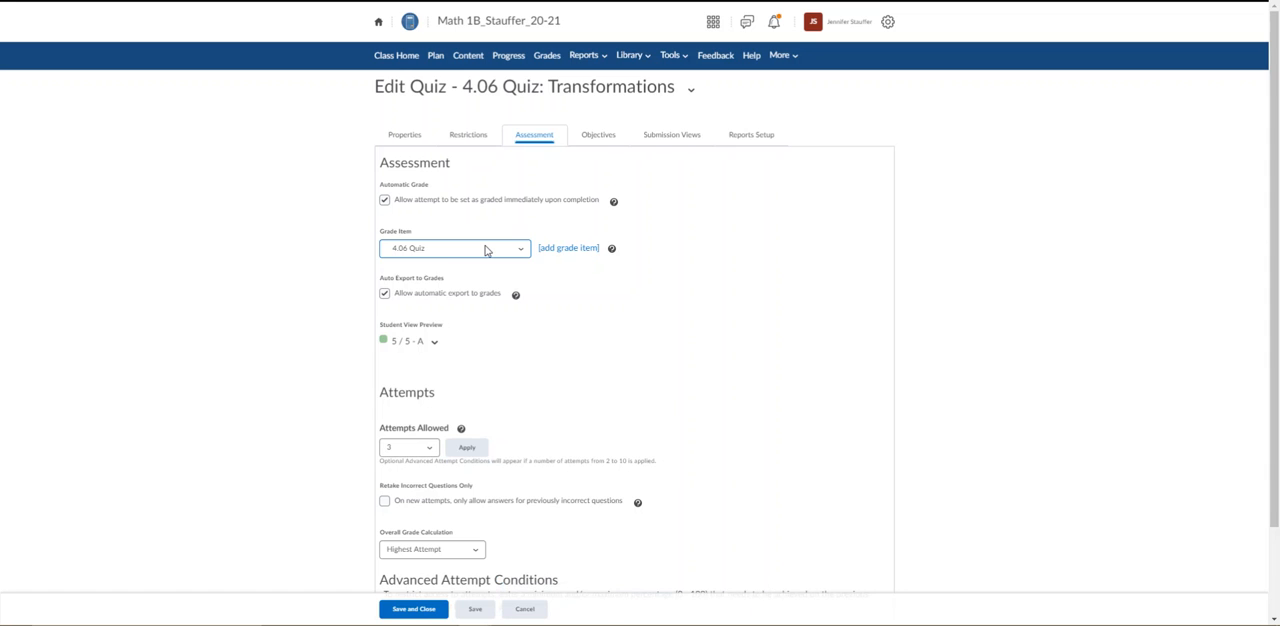
{"action": "left_click", "coordinate": [486, 250]}
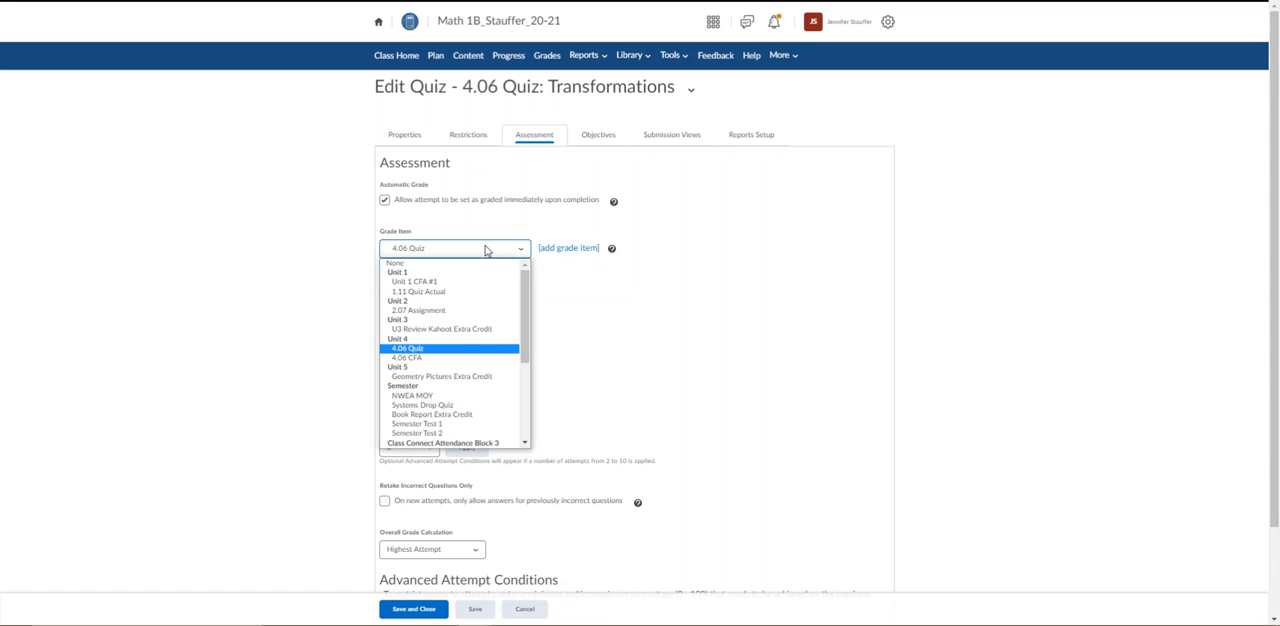
{"action": "left_click", "coordinate": [461, 360]}
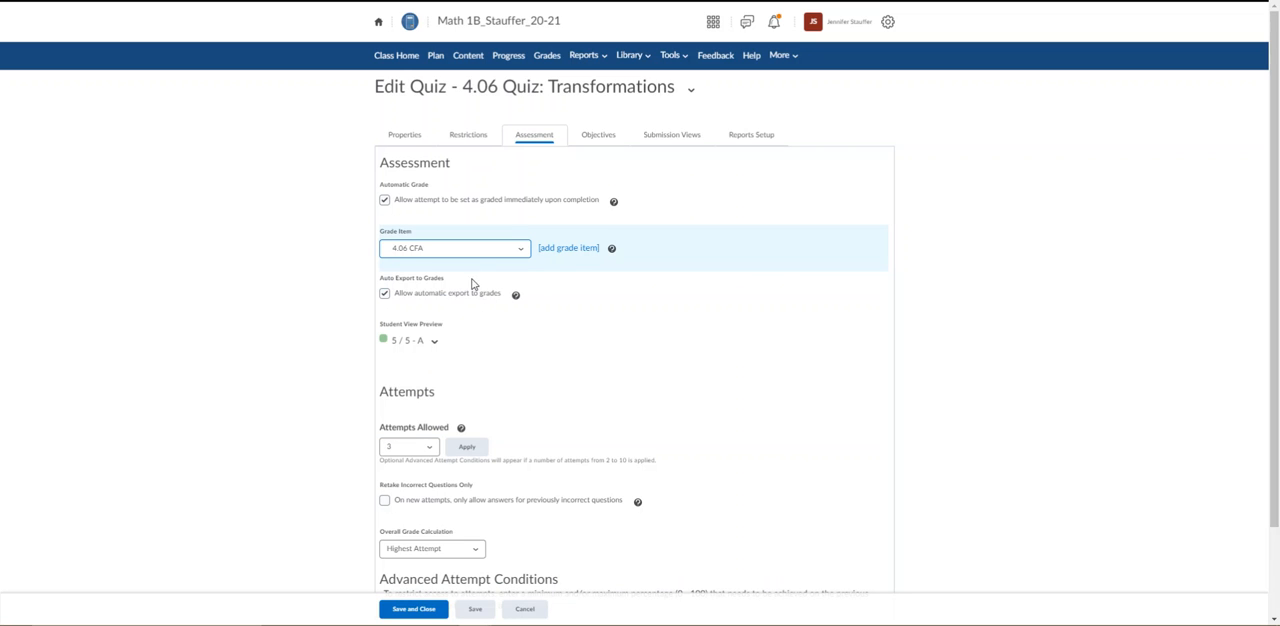
Set the quiz's overall grade calculation to First Attempt, and save and close the quiz.
{"action": "scroll", "coordinate": [474, 270], "scroll_direction": "down", "scroll_amount": 2}
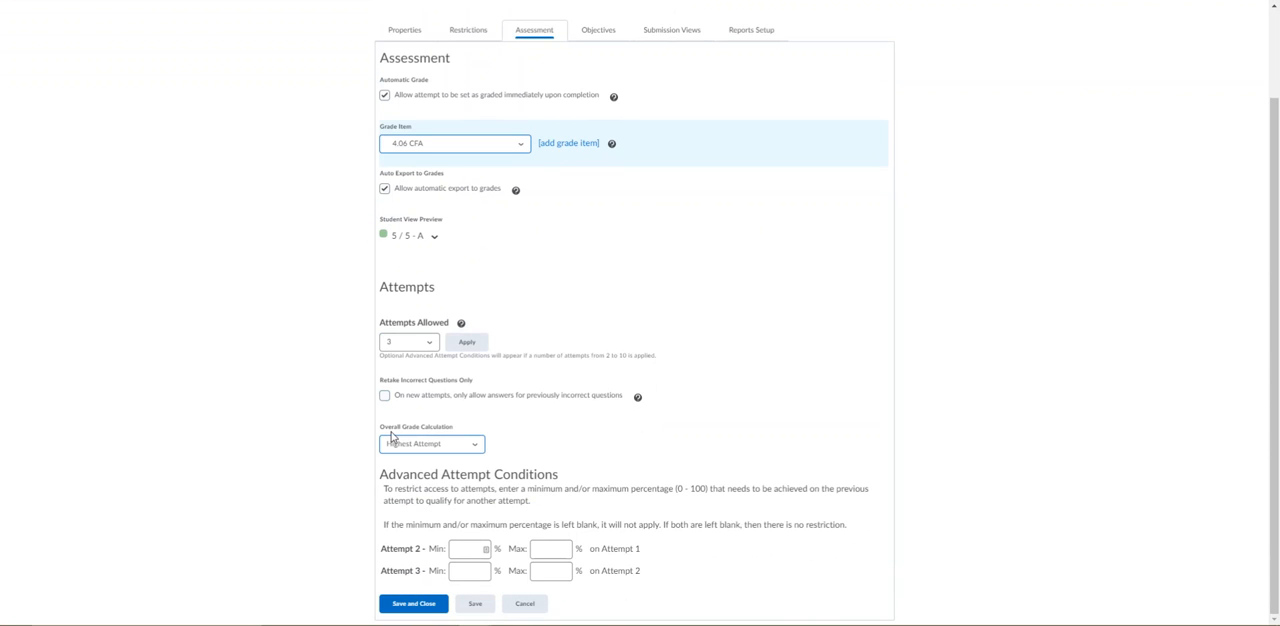
{"action": "left_click", "coordinate": [476, 447]}
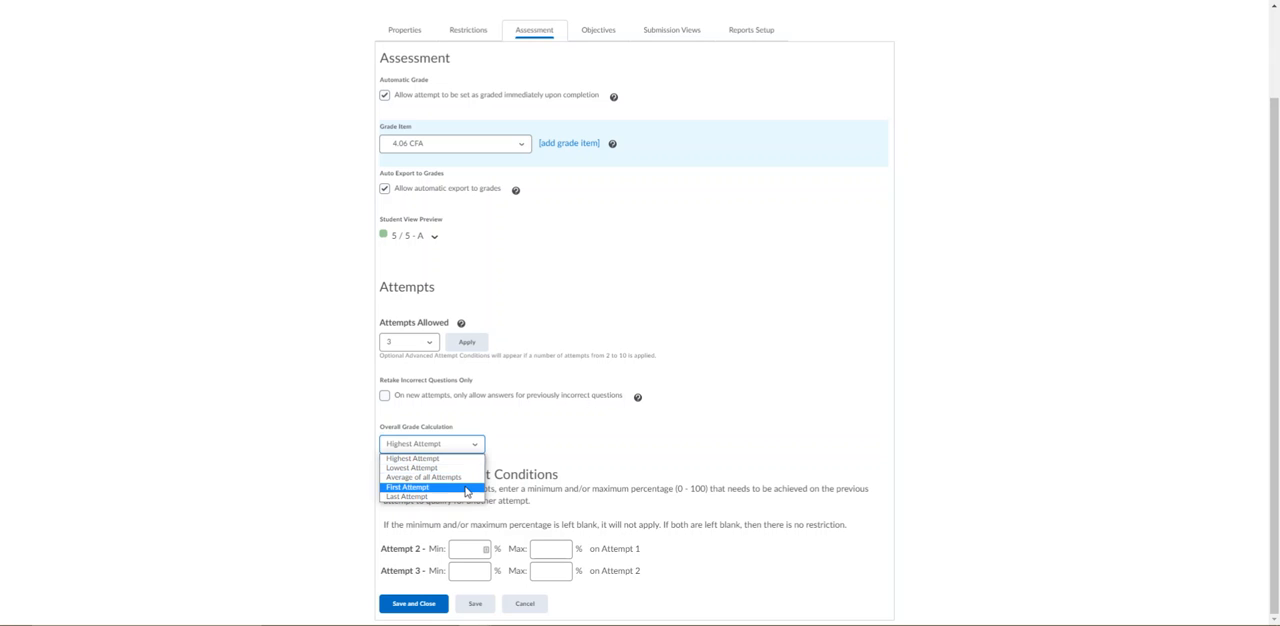
{"action": "left_click", "coordinate": [466, 490]}
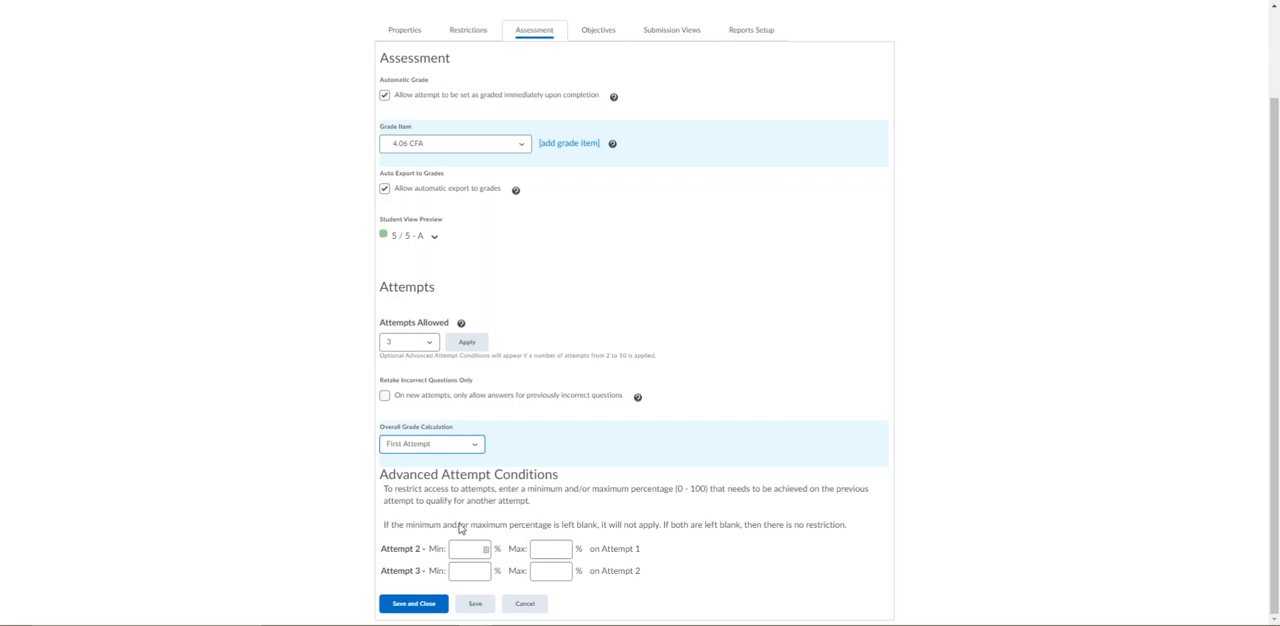
{"action": "left_click", "coordinate": [427, 606]}
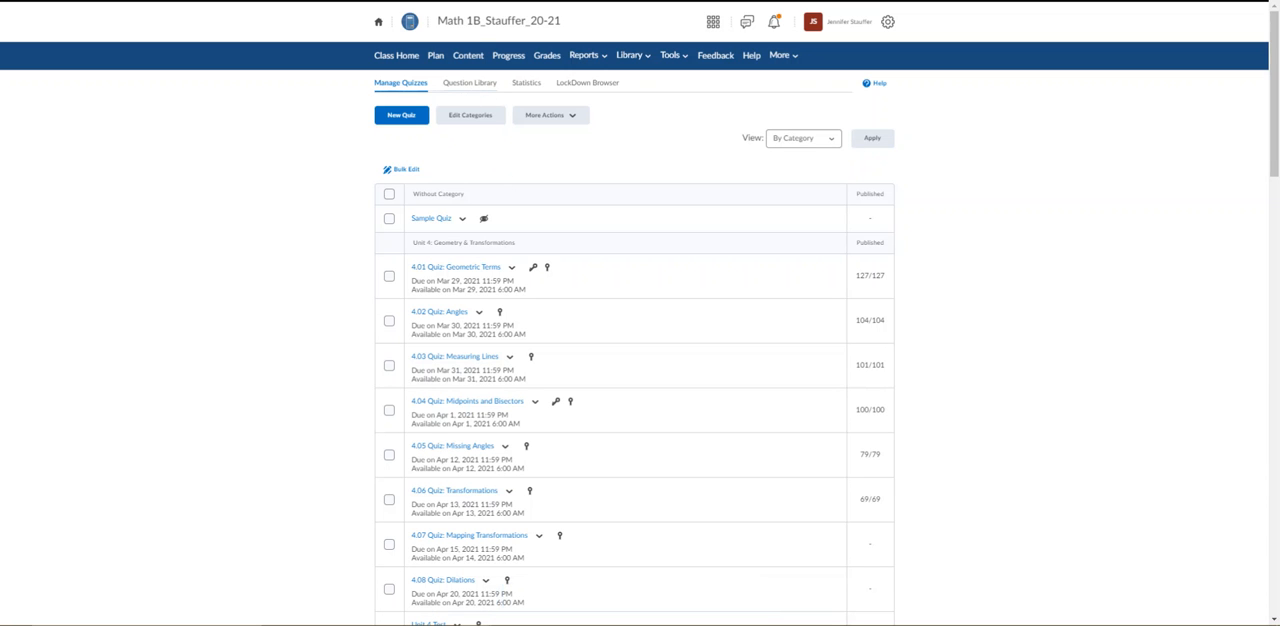
Open the grade entry view and compare the students' scores in the 4.06 Quiz and 4.06 CFA columns.
{"action": "left_click", "coordinate": [548, 56]}
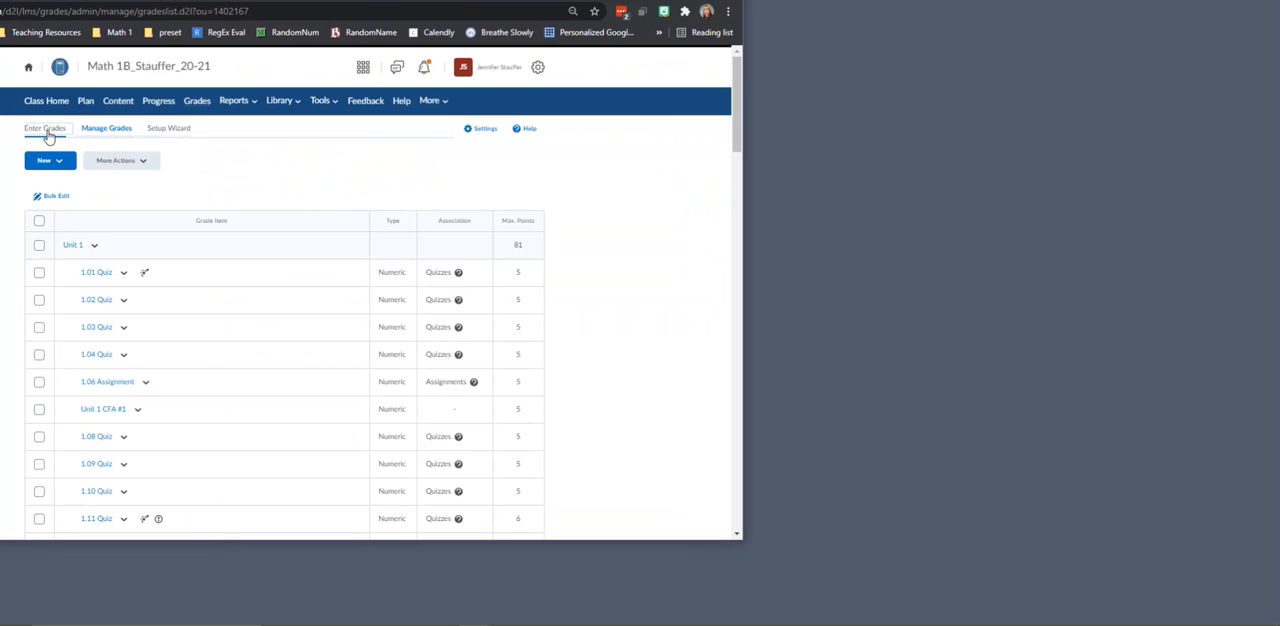
{"action": "left_click", "coordinate": [46, 129]}
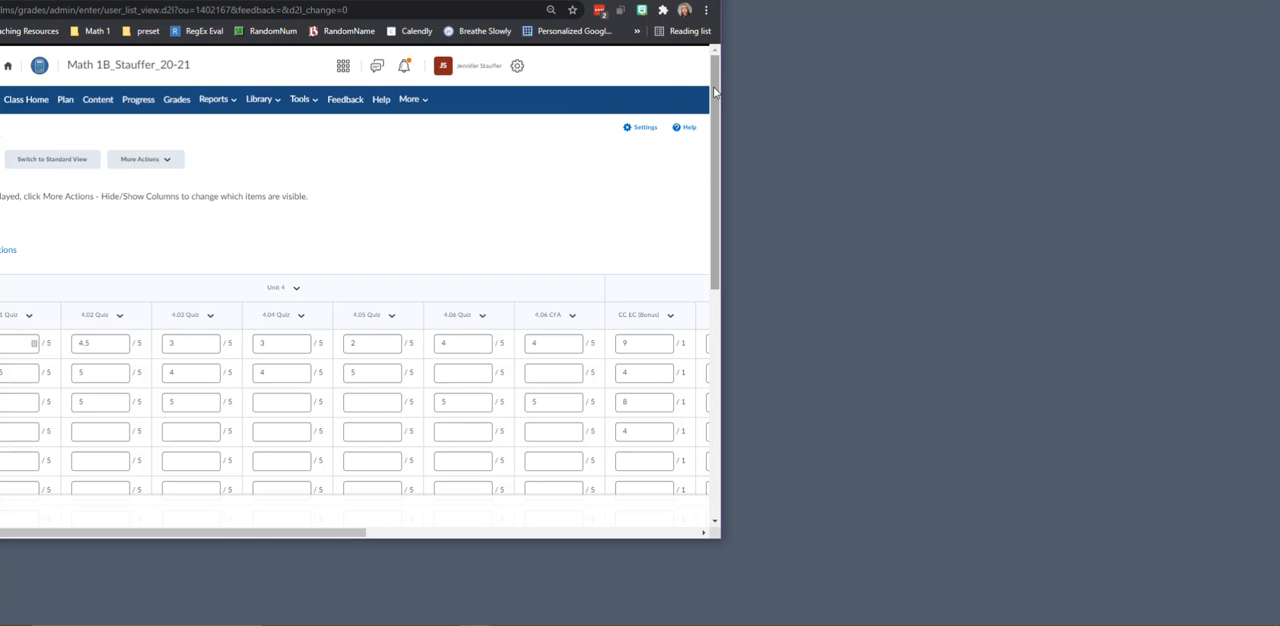
{"action": "left_click_drag", "start_coordinate": [714, 92], "coordinate": [714, 322]}
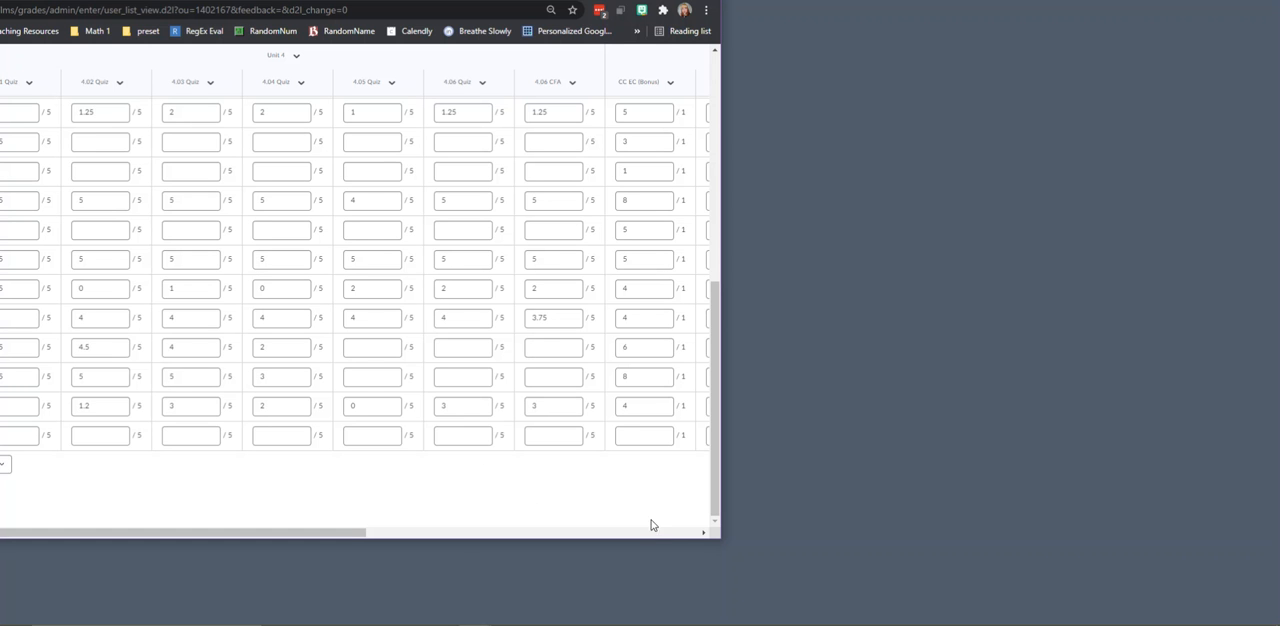
{"action": "left_click_drag", "start_coordinate": [715, 512], "coordinate": [731, 262]}
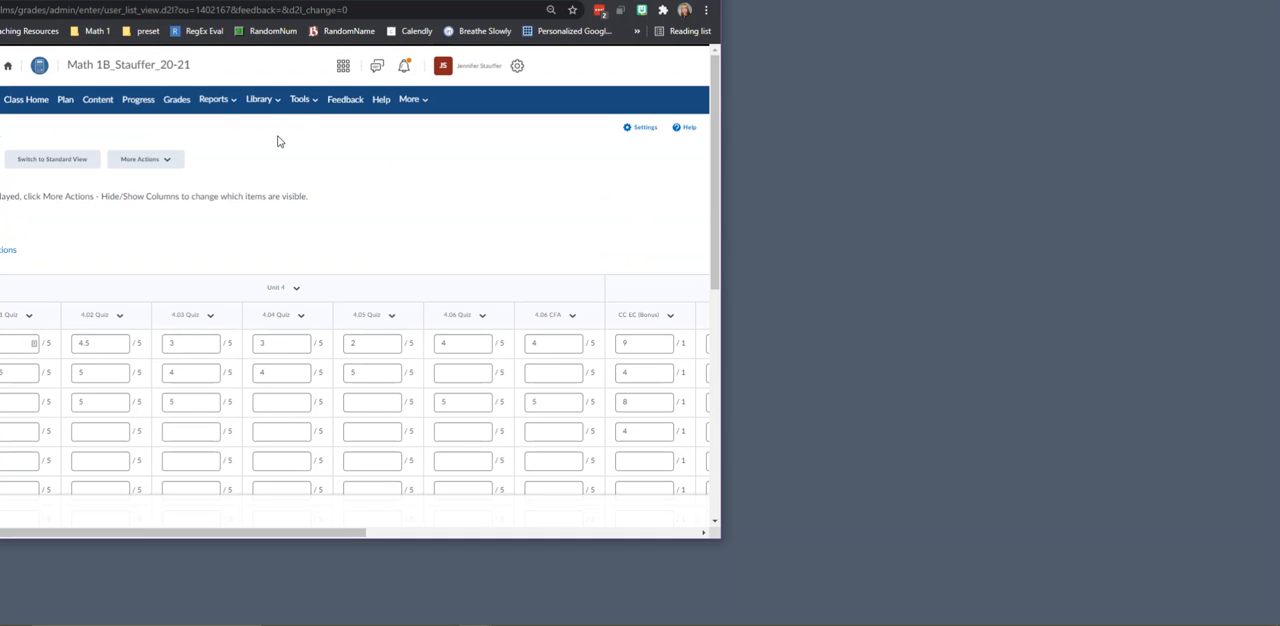
Edit 4.06 Quiz: Transformations again and link its assessment back to the 4.06 Quiz grade item.
{"action": "left_click", "coordinate": [313, 103]}
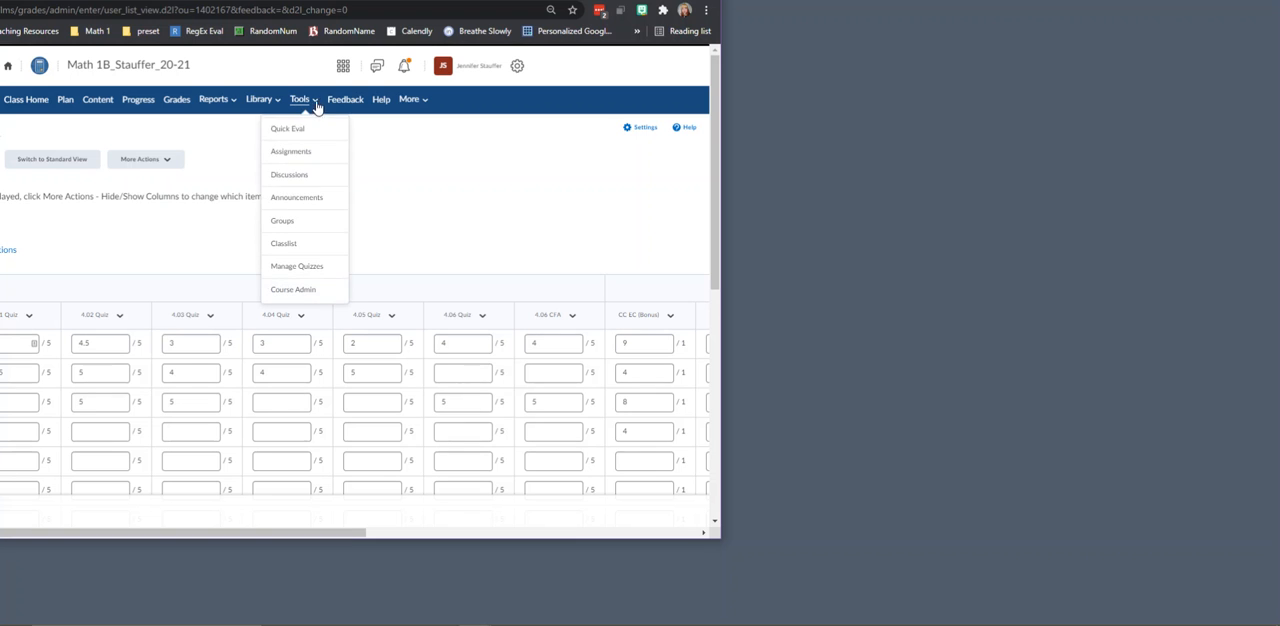
{"action": "left_click", "coordinate": [308, 266]}
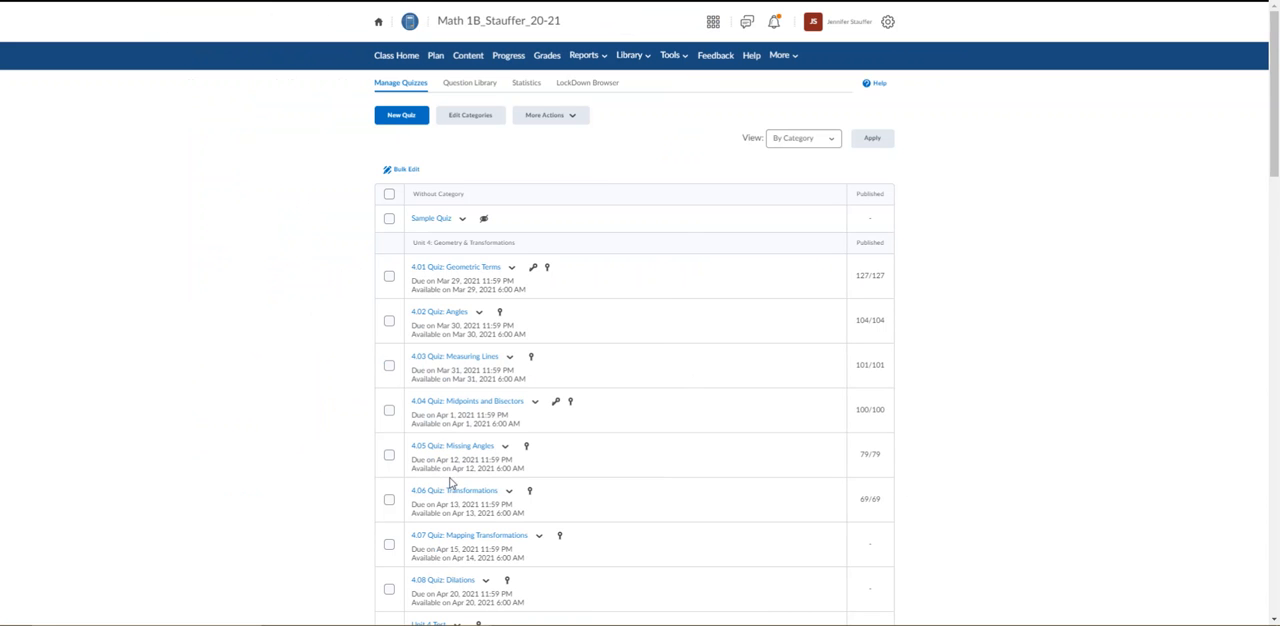
{"action": "left_click", "coordinate": [453, 492]}
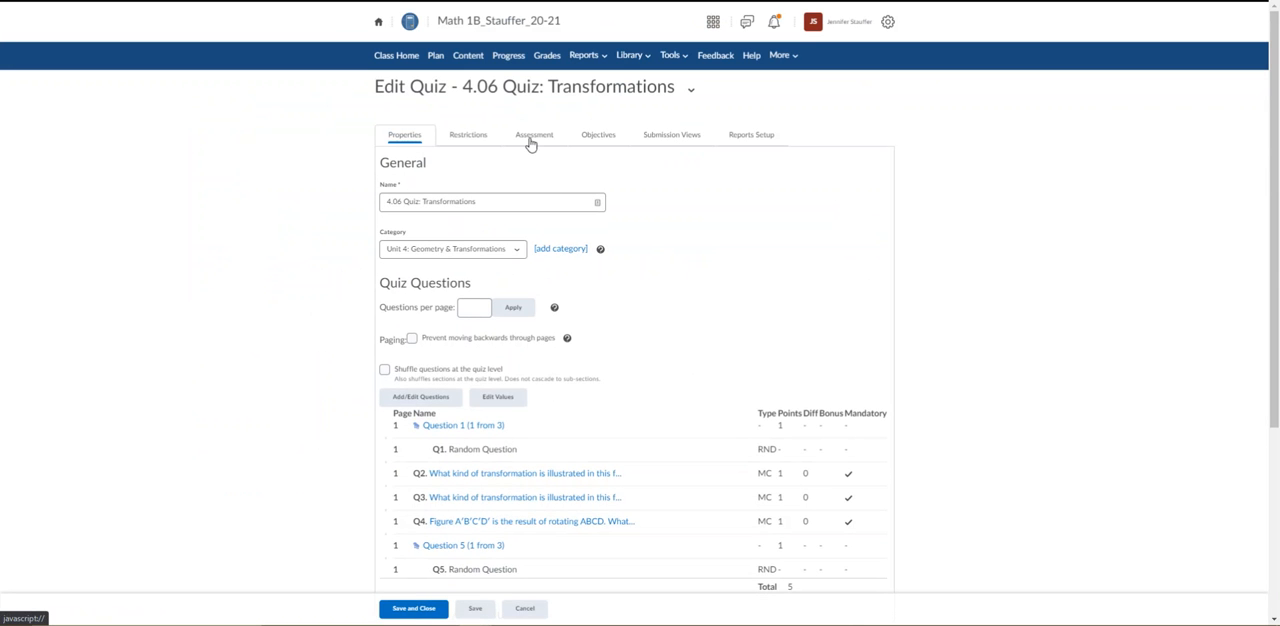
{"action": "left_click", "coordinate": [531, 138]}
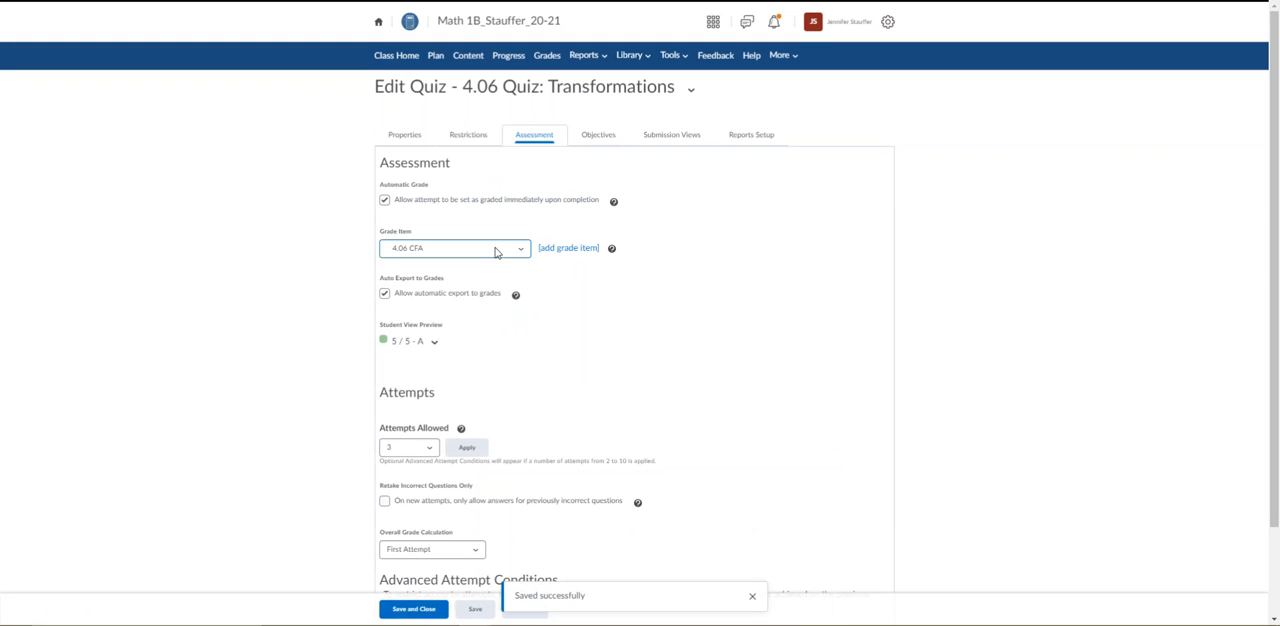
{"action": "left_click", "coordinate": [495, 252]}
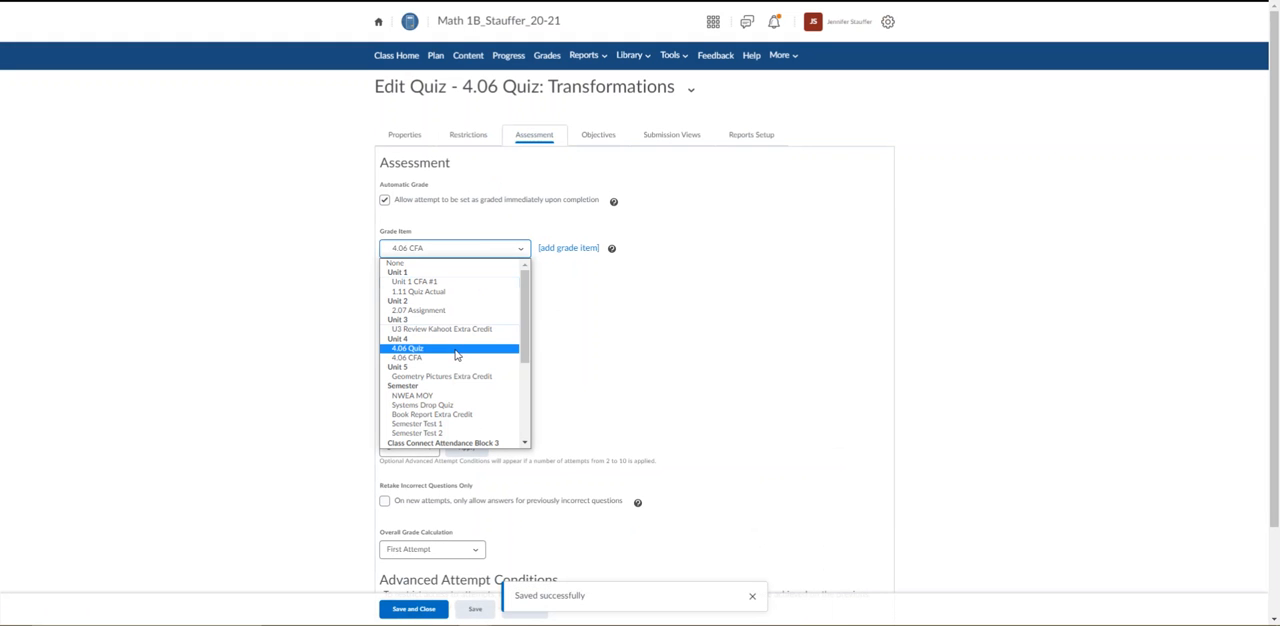
{"action": "left_click", "coordinate": [455, 350]}
Set the quiz's overall grade calculation to Highest Attempt, and save and close the quiz.
{"action": "left_click", "coordinate": [432, 549]}
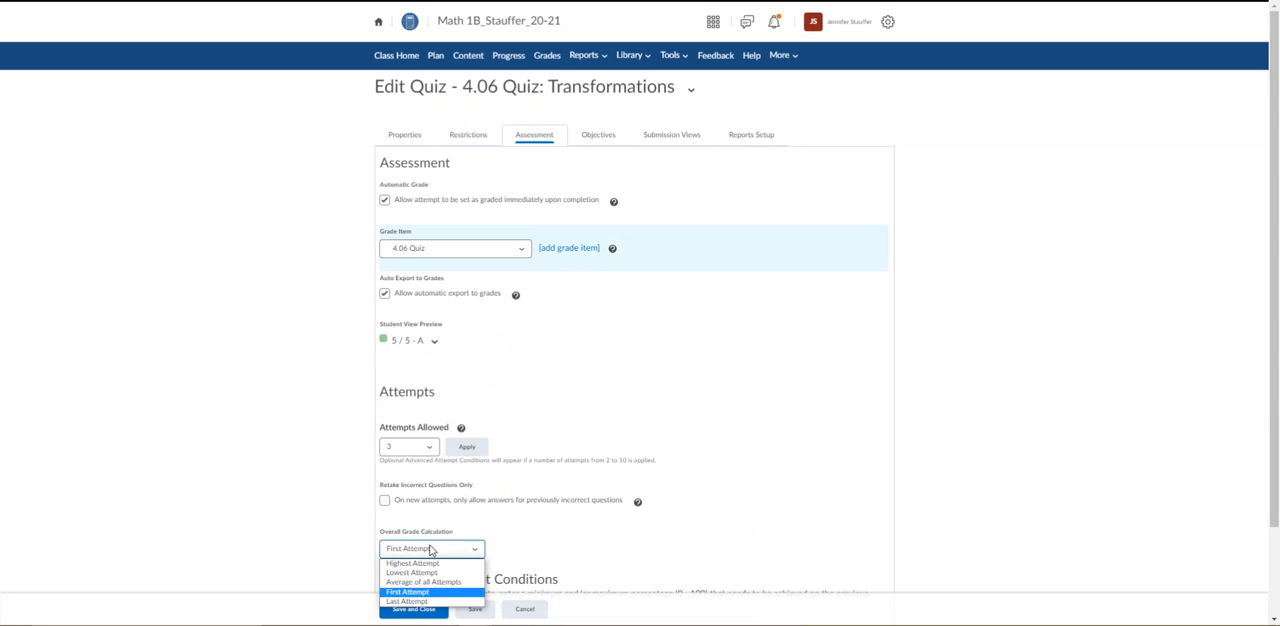
{"action": "left_click", "coordinate": [425, 563]}
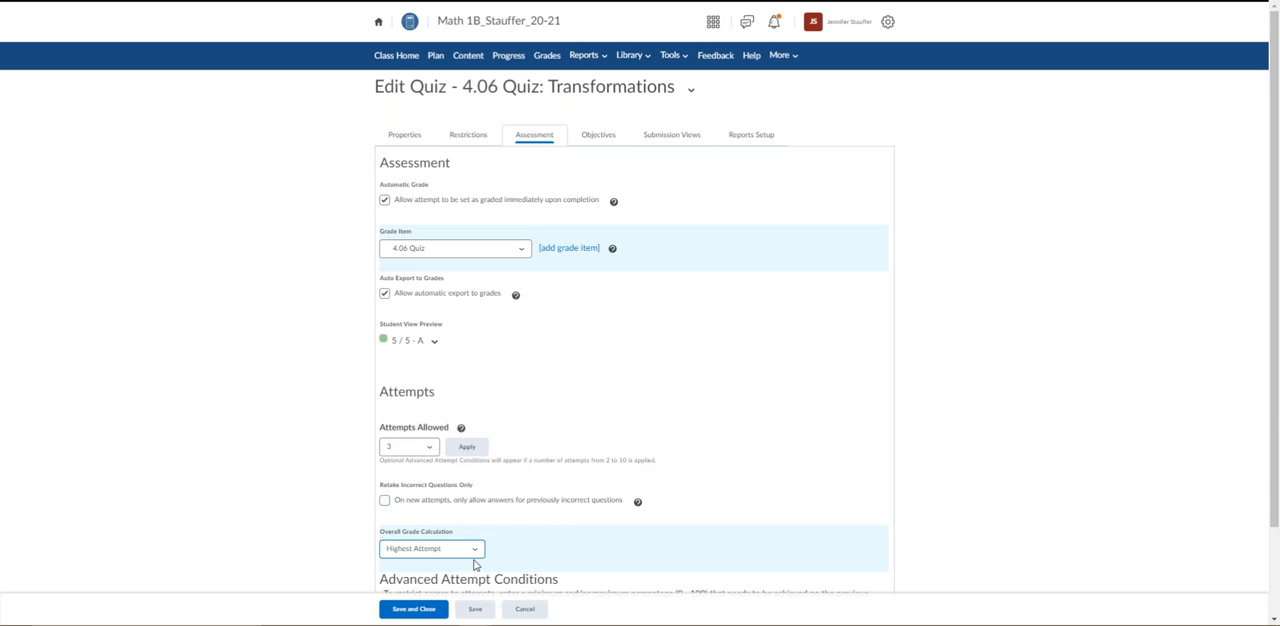
{"action": "left_click", "coordinate": [413, 608]}
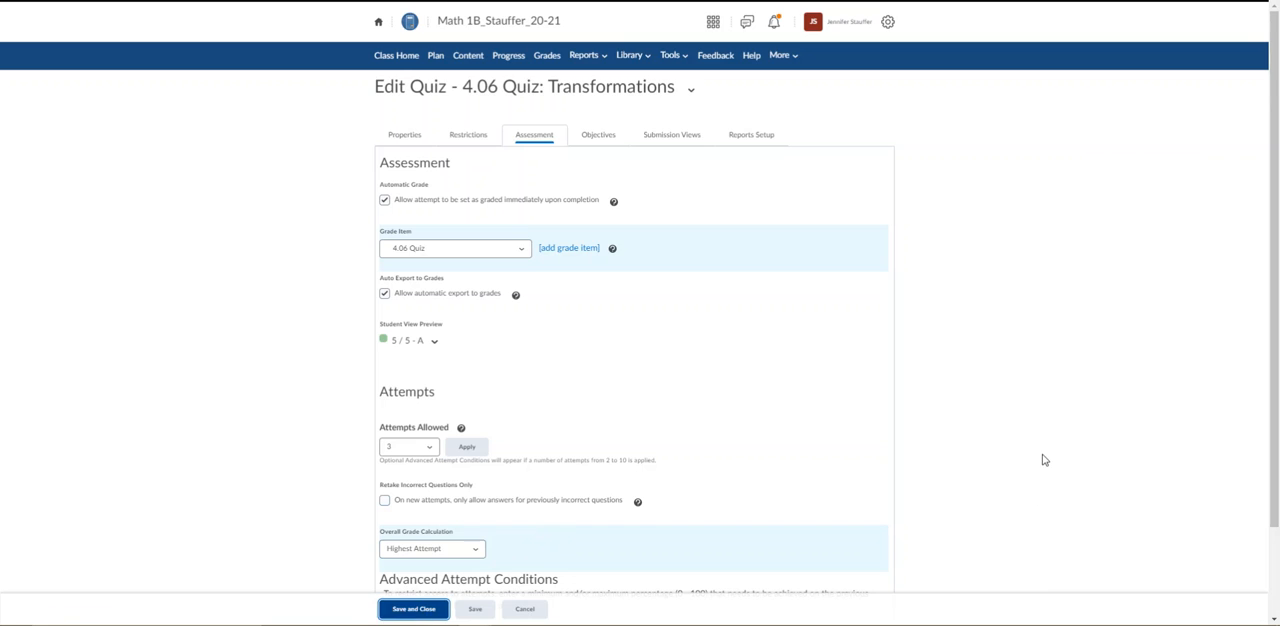